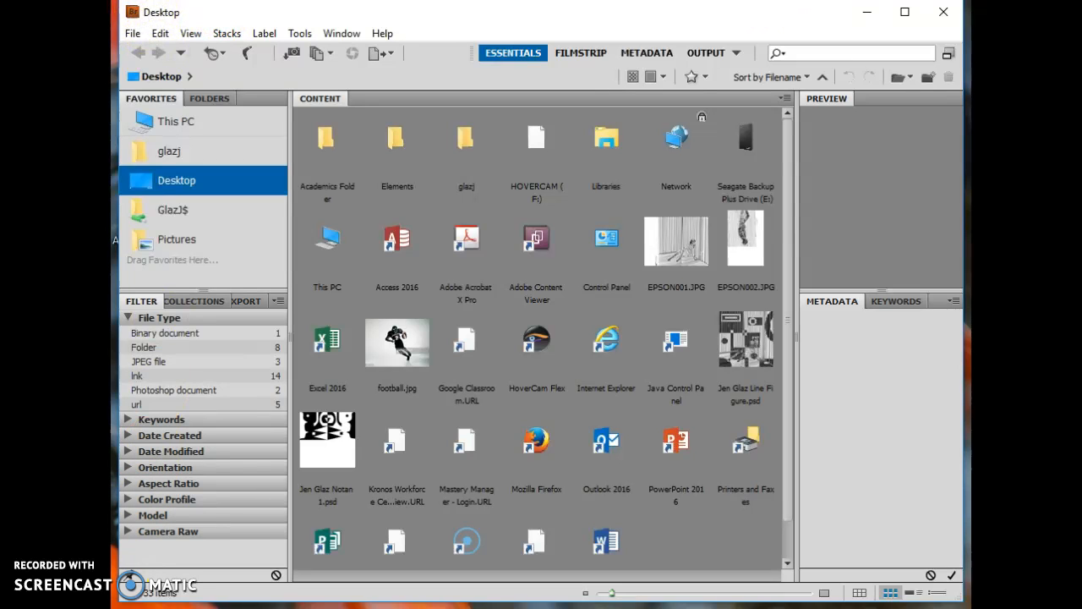
Switch to the Adobe Bridge window and browse to the Pictures folder from the favorites.
{"action": "key", "text": "super"}
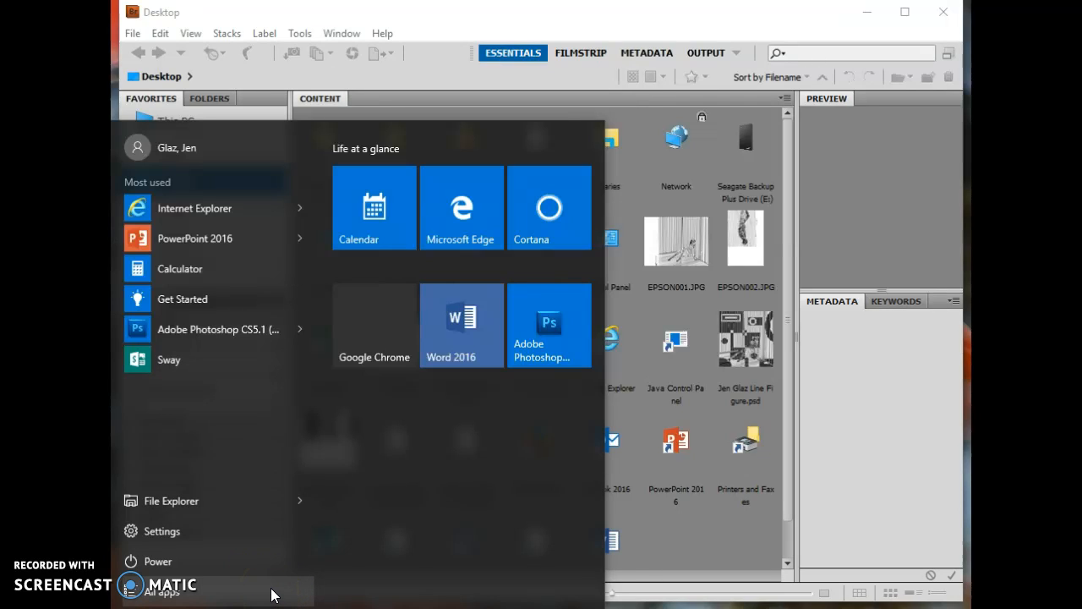
{"action": "left_click", "coordinate": [244, 592]}
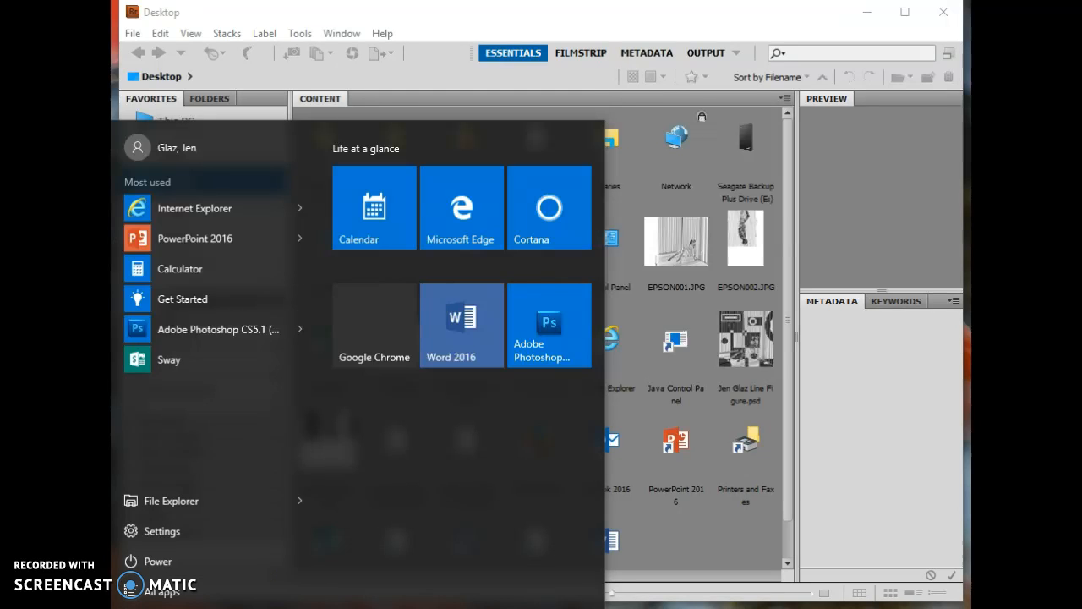
{"action": "mouse_move", "coordinate": [460, 607]}
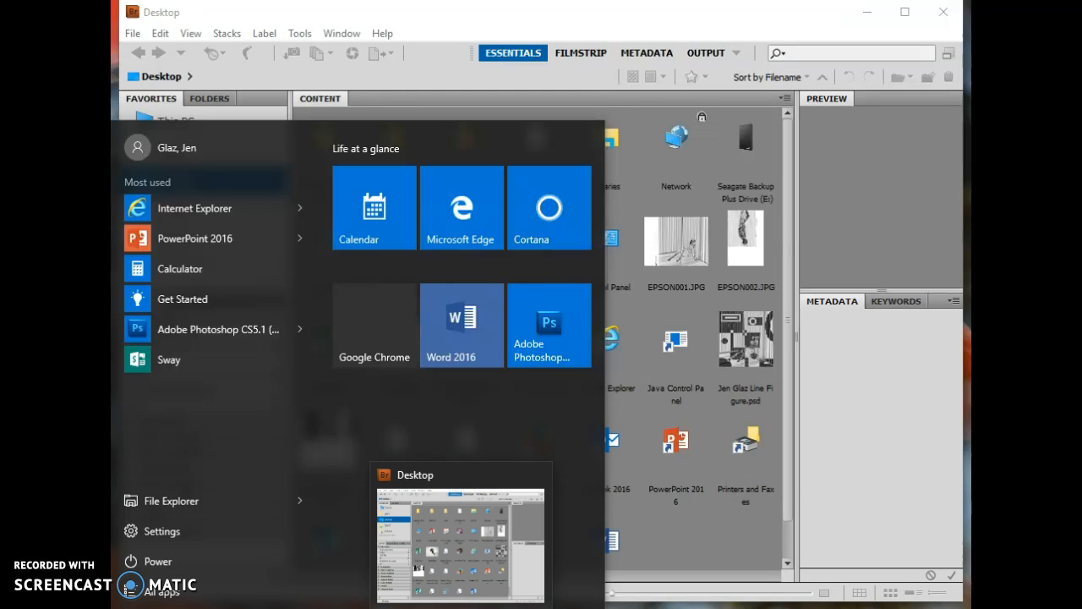
{"action": "left_click", "coordinate": [461, 545]}
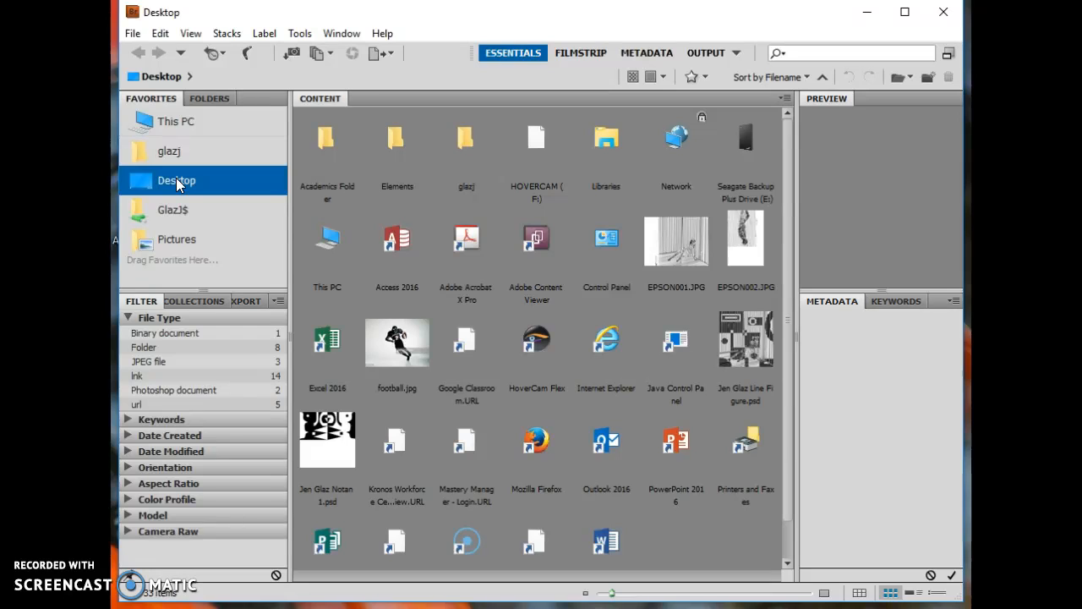
{"action": "left_click", "coordinate": [175, 211]}
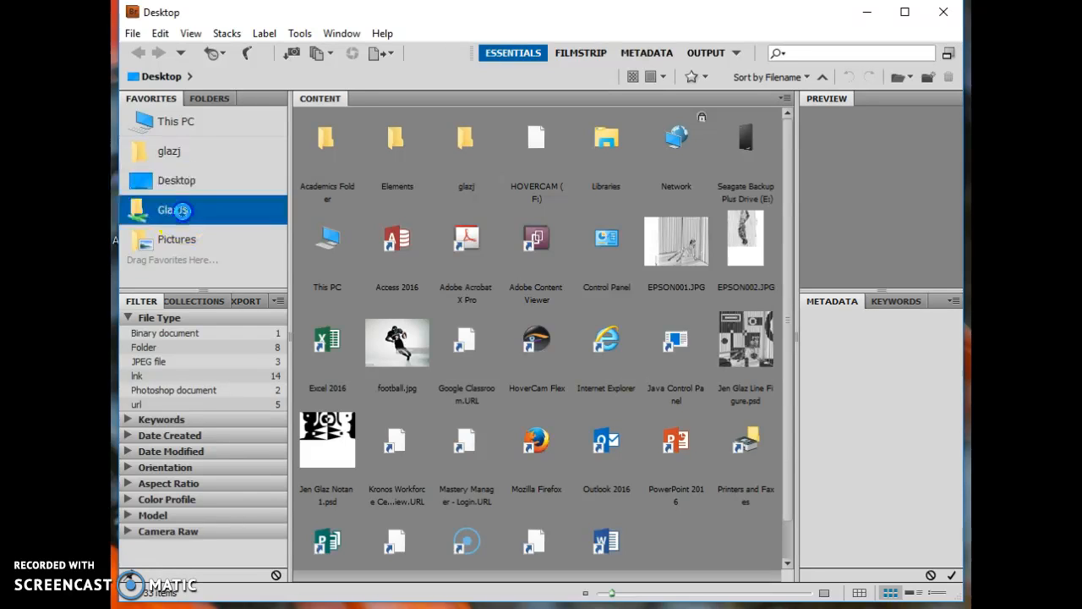
{"action": "left_click", "coordinate": [181, 240]}
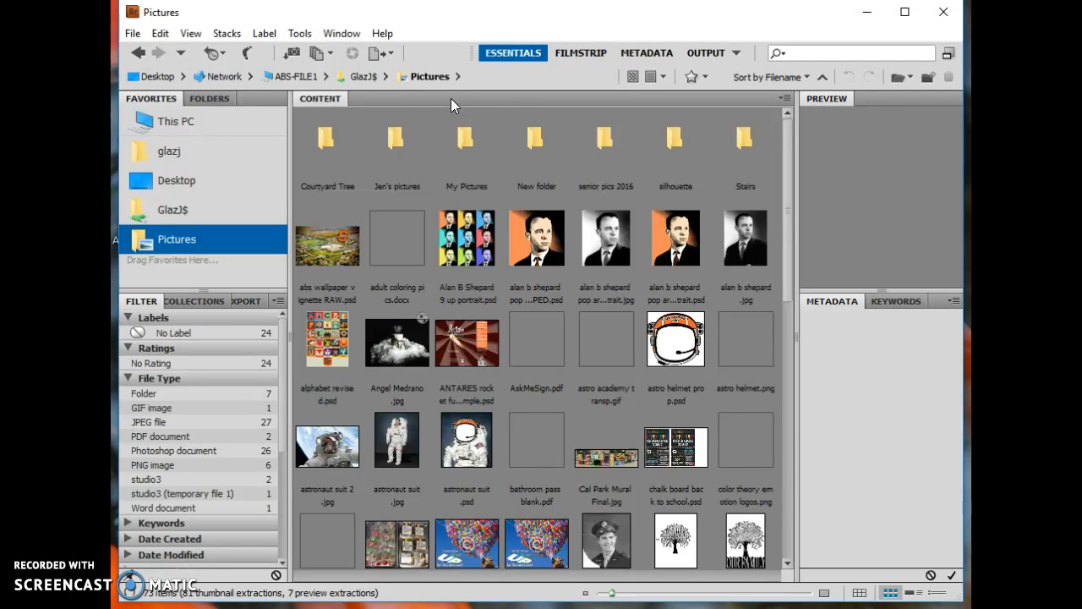
Minimize Bridge and try renaming the Notan 1 PSD file on the desktop to the owner's first initial and last name.
{"action": "left_click", "coordinate": [869, 23]}
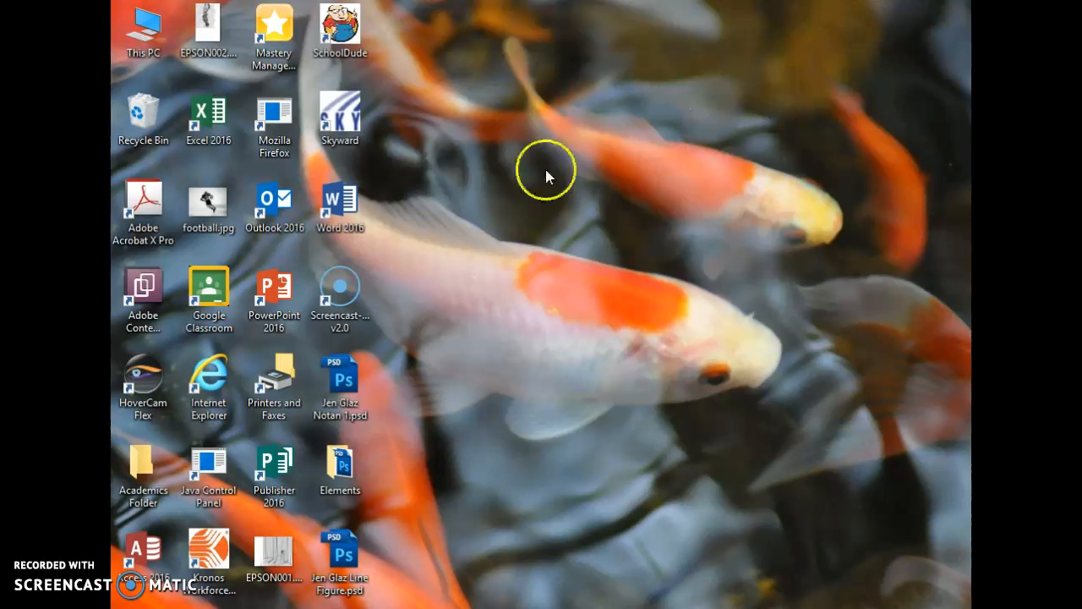
{"action": "double_click", "coordinate": [339, 412]}
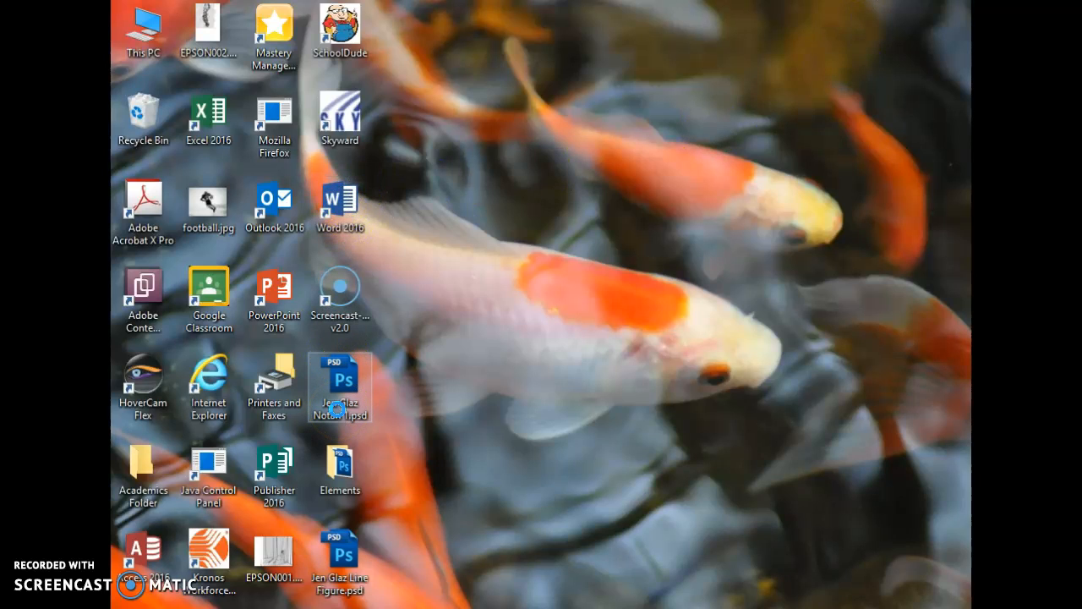
{"action": "right_click", "coordinate": [336, 410]}
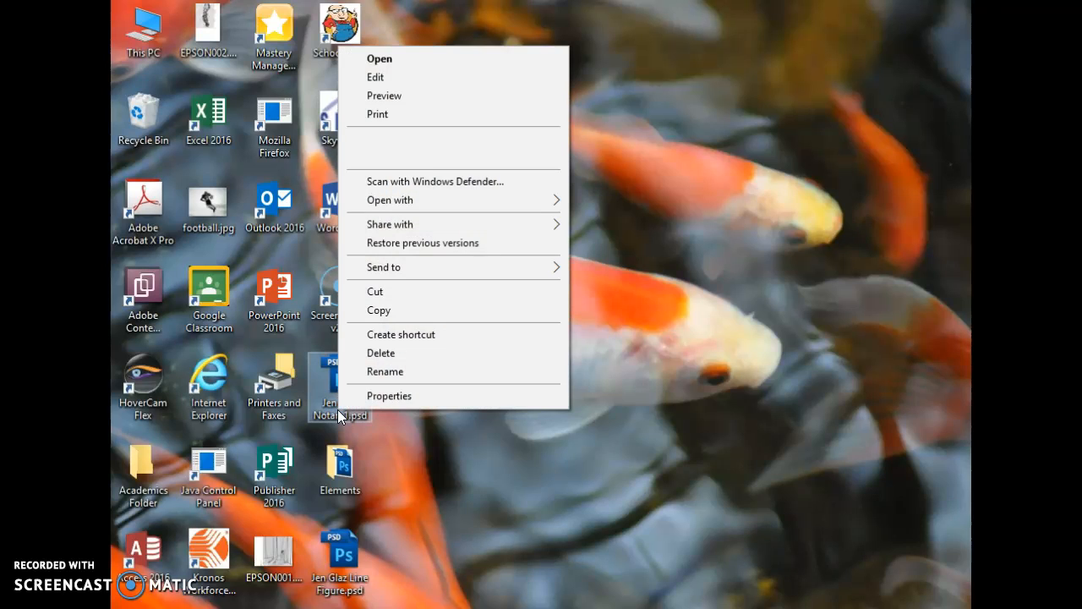
{"action": "left_click", "coordinate": [378, 377]}
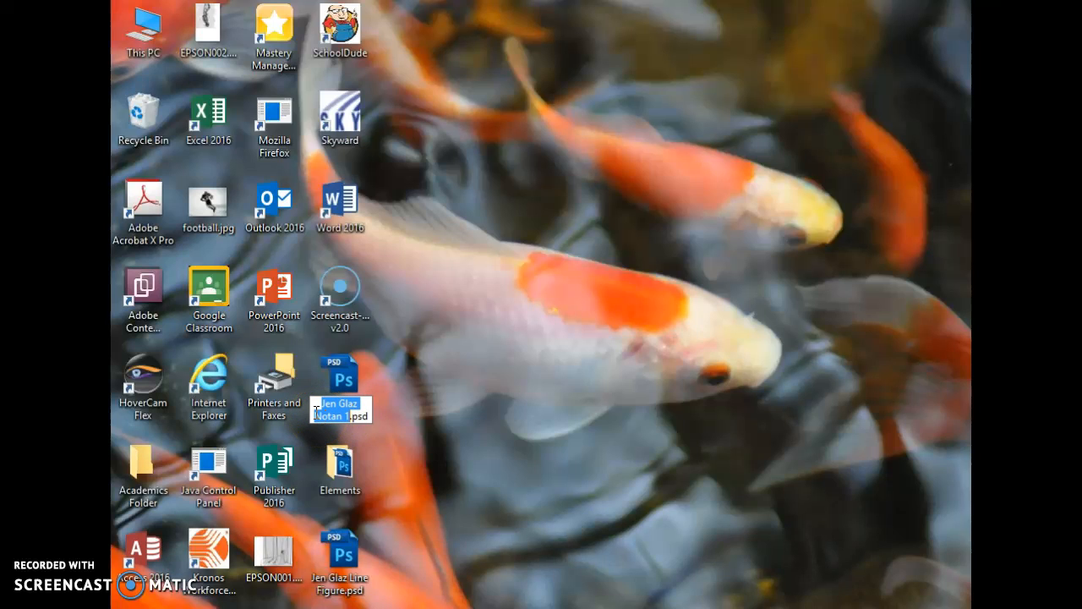
{"action": "type", "text": "j.gLAZ"}
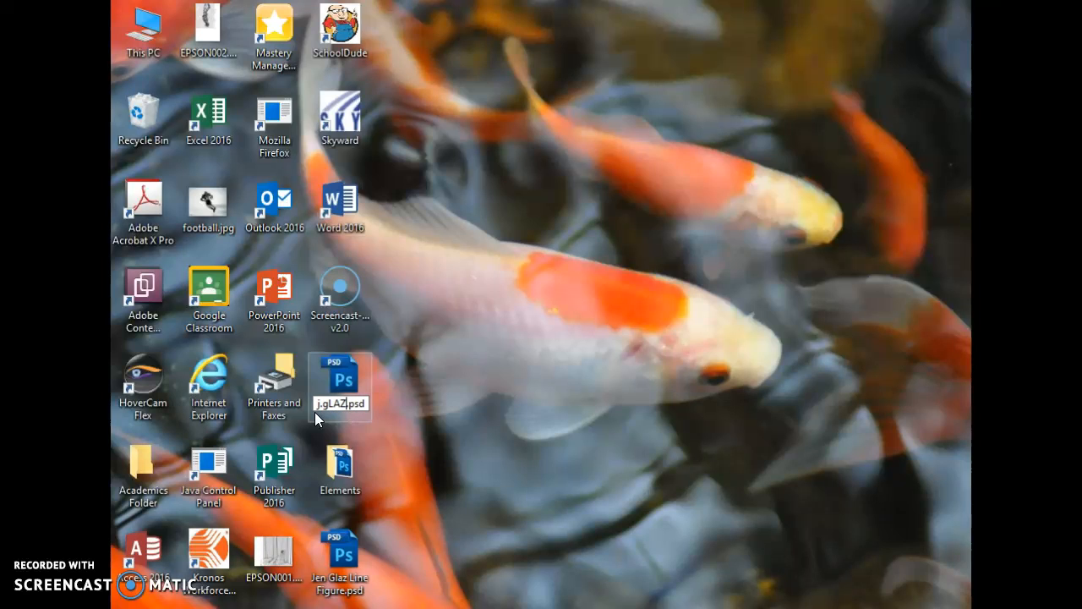
Clear the newly entered name of the Notan PSD file and leave the rename.
{"action": "left_click", "coordinate": [331, 405]}
{"action": "left_click", "coordinate": [324, 405]}
{"action": "key", "text": "BackSpace"}
{"action": "key", "text": "BackSpace"}
{"action": "key", "text": "BackSpace"}
{"action": "key", "text": "BackSpace"}
{"action": "key", "text": "BackSpace"}
{"action": "key", "text": "BackSpace"}
{"action": "left_click", "coordinate": [336, 394]}
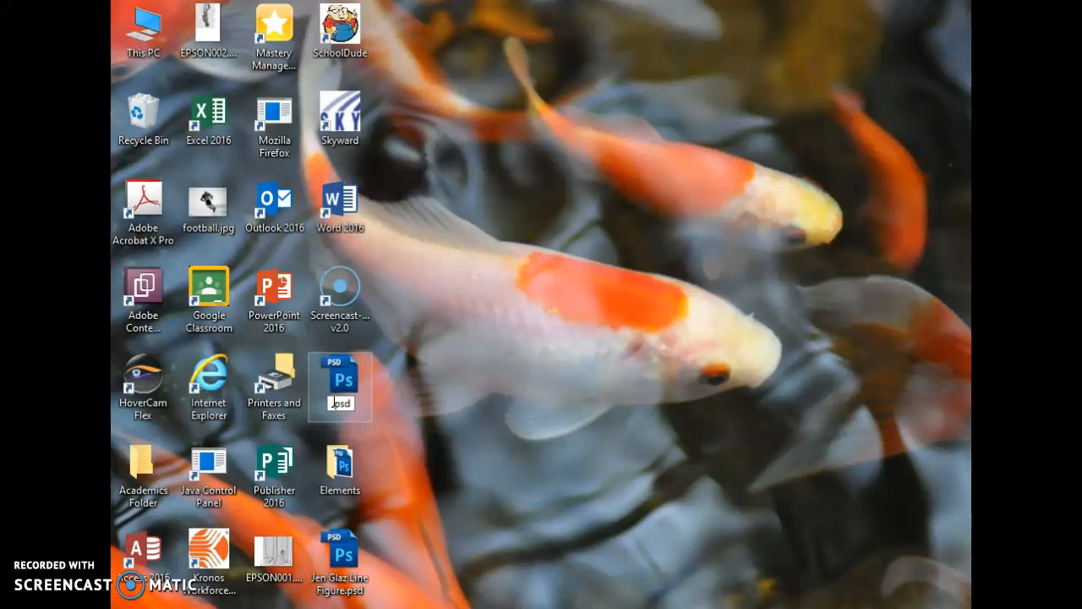
{"action": "left_click", "coordinate": [389, 398]}
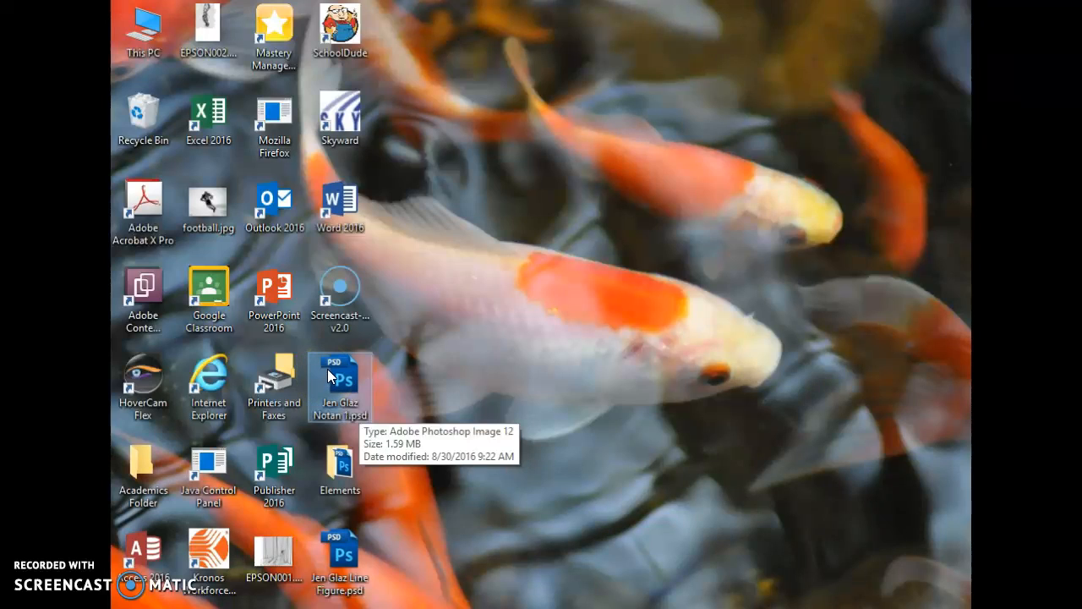
Return to the Adobe Bridge window and switch it to the Output workspace.
{"action": "left_click", "coordinate": [302, 245]}
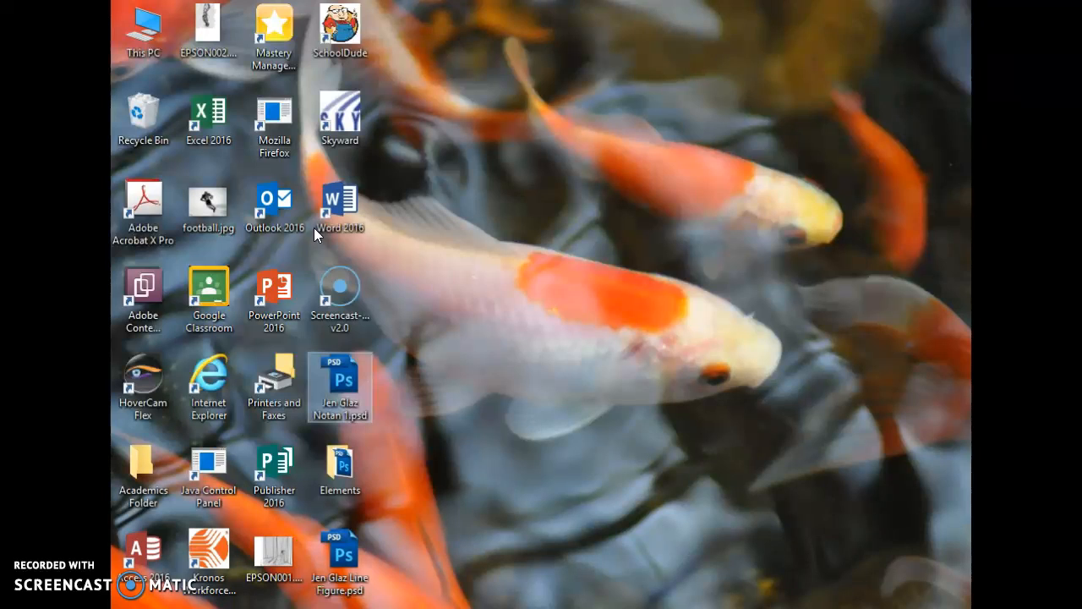
{"action": "left_click", "coordinate": [318, 335]}
{"action": "left_click", "coordinate": [475, 454]}
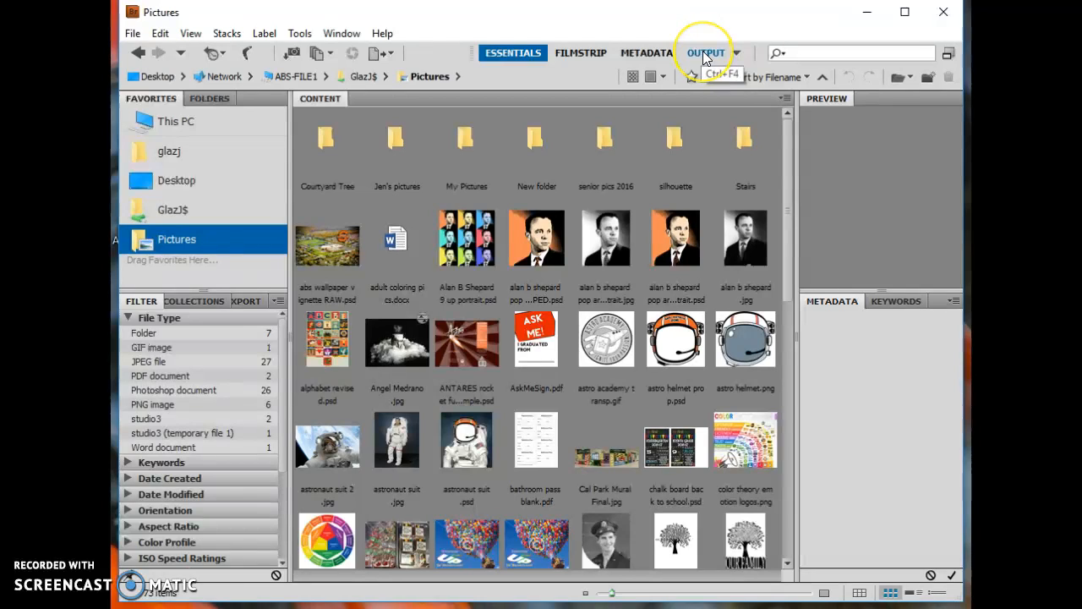
{"action": "left_click", "coordinate": [703, 51]}
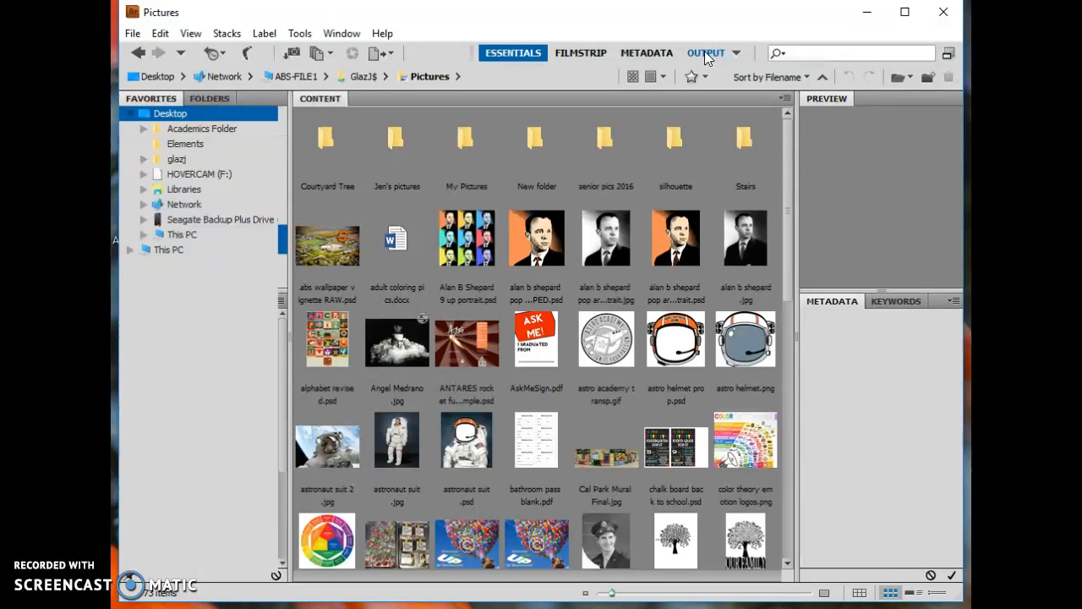
{"action": "left_click", "coordinate": [706, 51]}
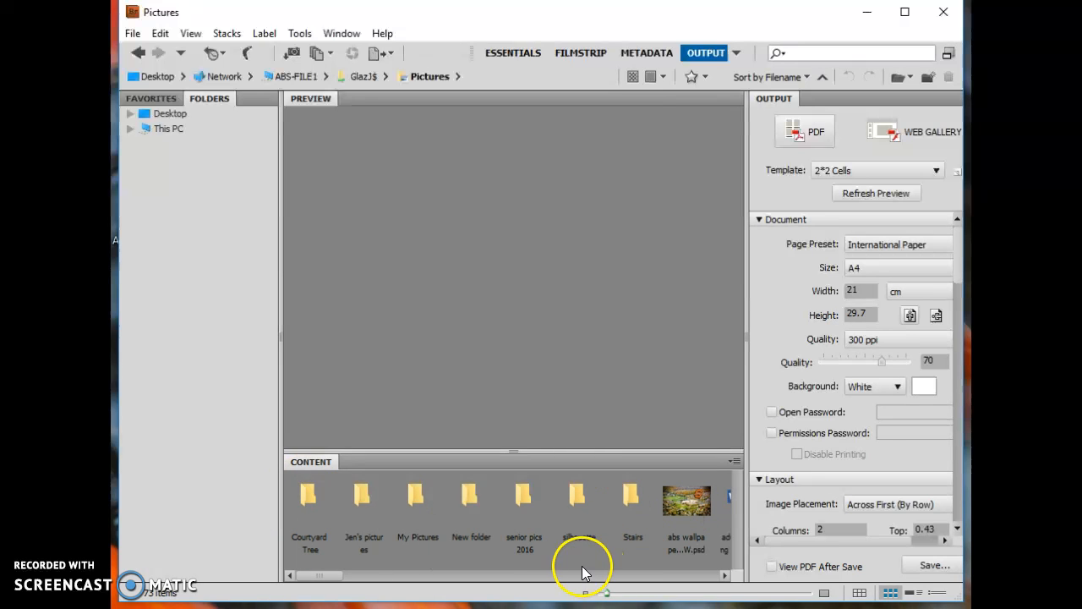
Select abs wallpaper vignette RAW.psd, the Alan B Shepard 9 up portrait and the three Alan B Shepard pop art portrait files.
{"action": "left_click_drag", "start_coordinate": [318, 575], "coordinate": [346, 575]}
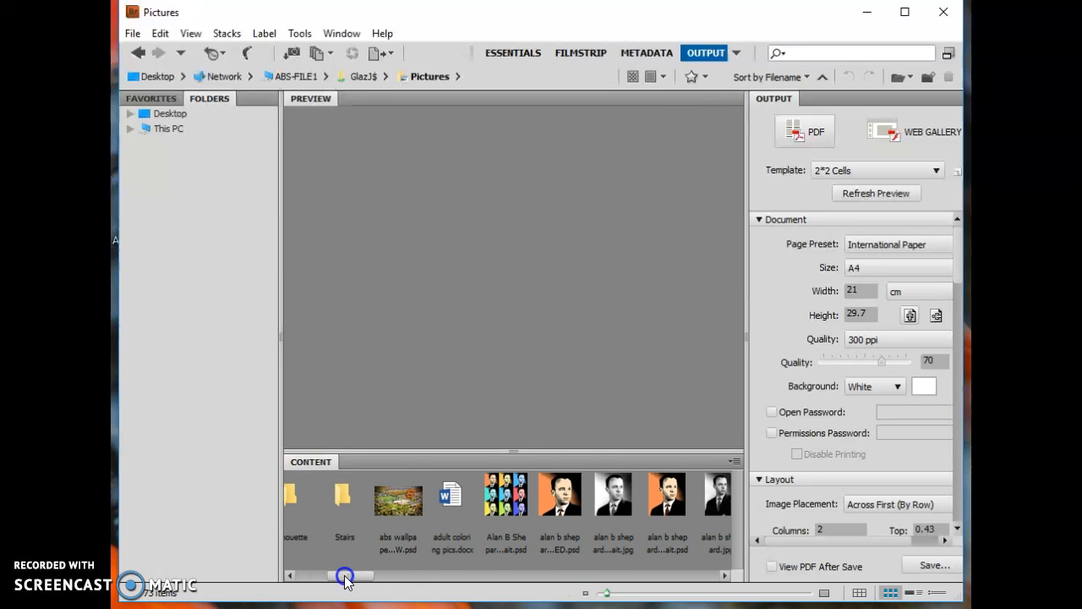
{"action": "left_click", "coordinate": [377, 504]}
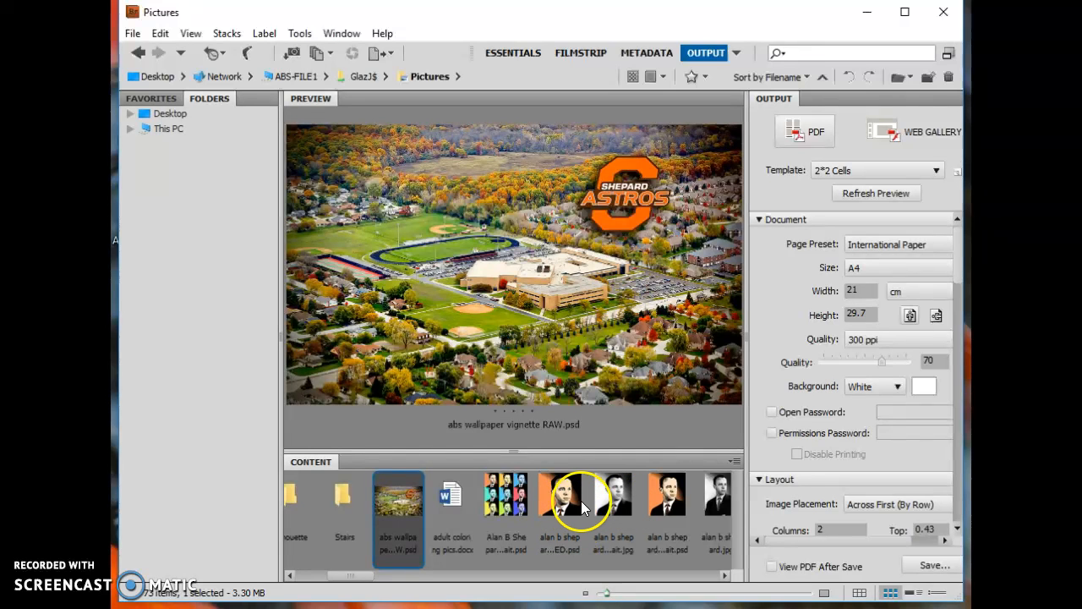
{"action": "double_click", "coordinate": [454, 499]}
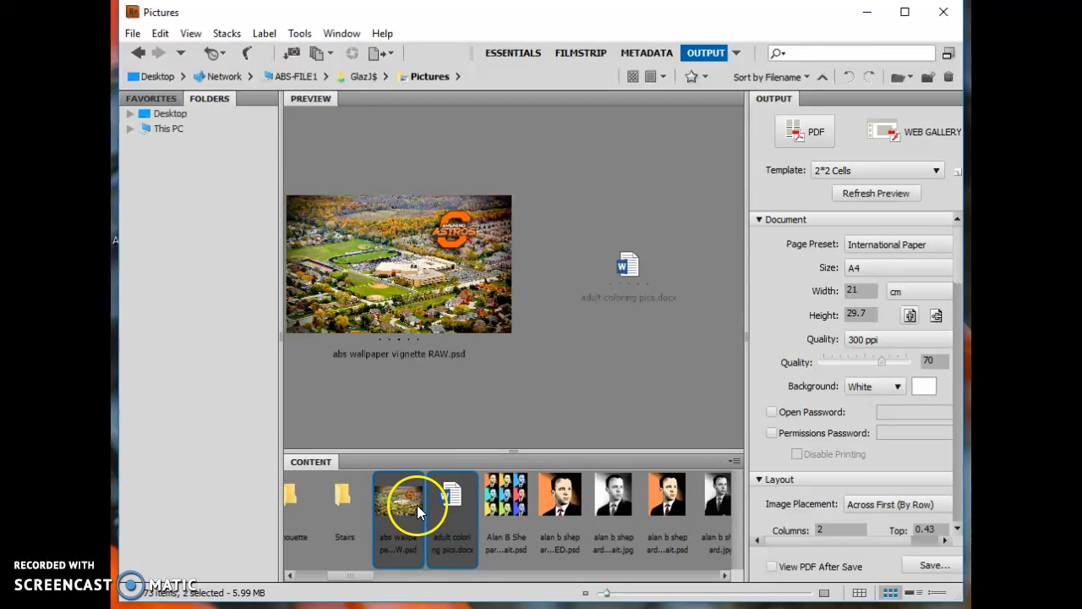
{"action": "left_click", "coordinate": [417, 504]}
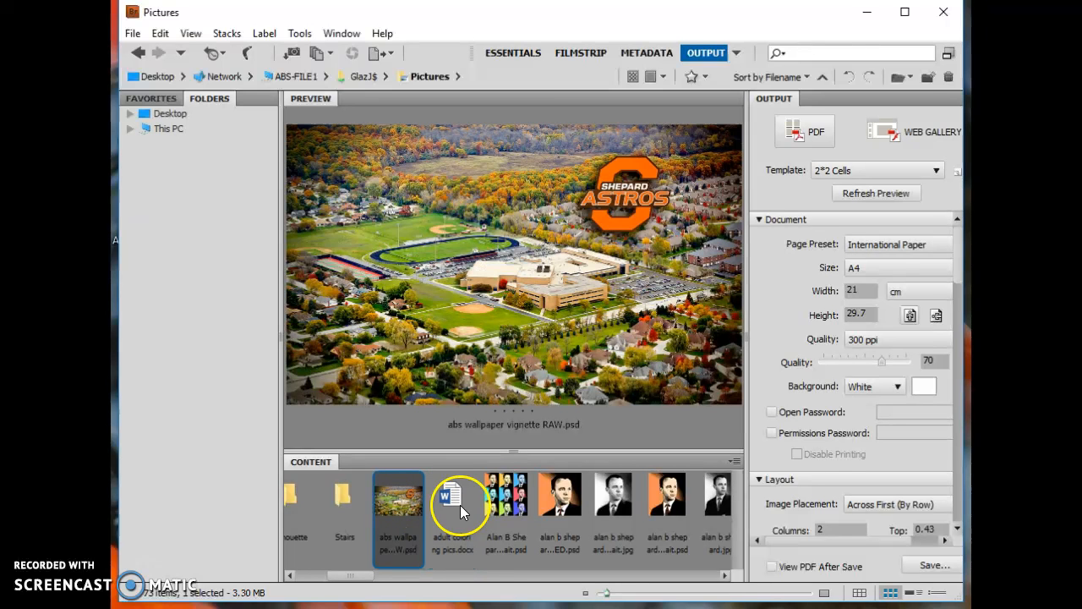
{"action": "left_click", "coordinate": [519, 505], "text": "ctrl"}
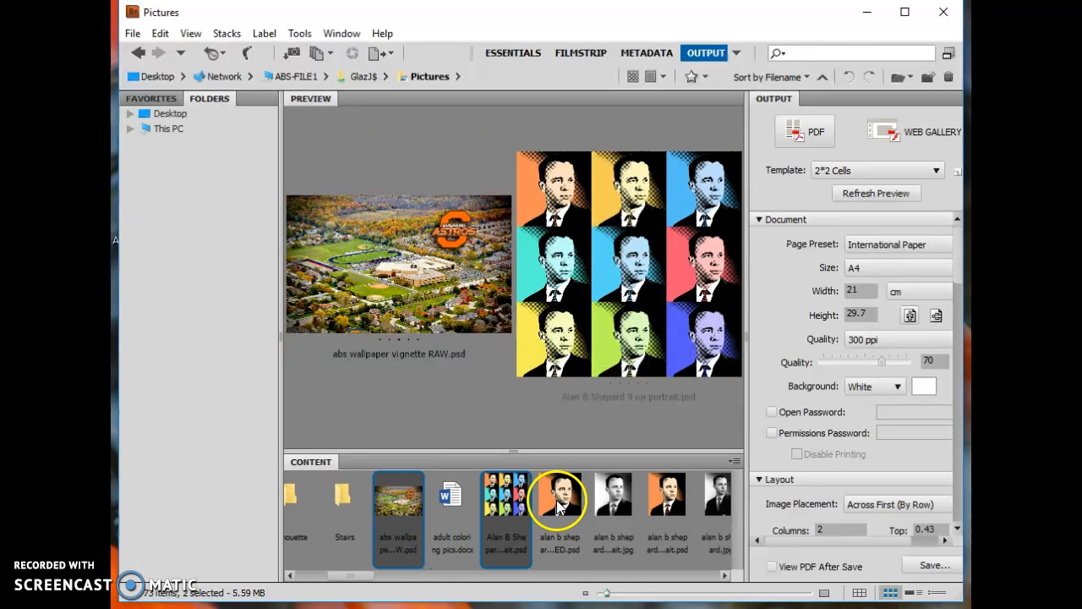
{"action": "left_click", "coordinate": [558, 501], "text": "ctrl"}
{"action": "left_click", "coordinate": [614, 503], "text": "ctrl"}
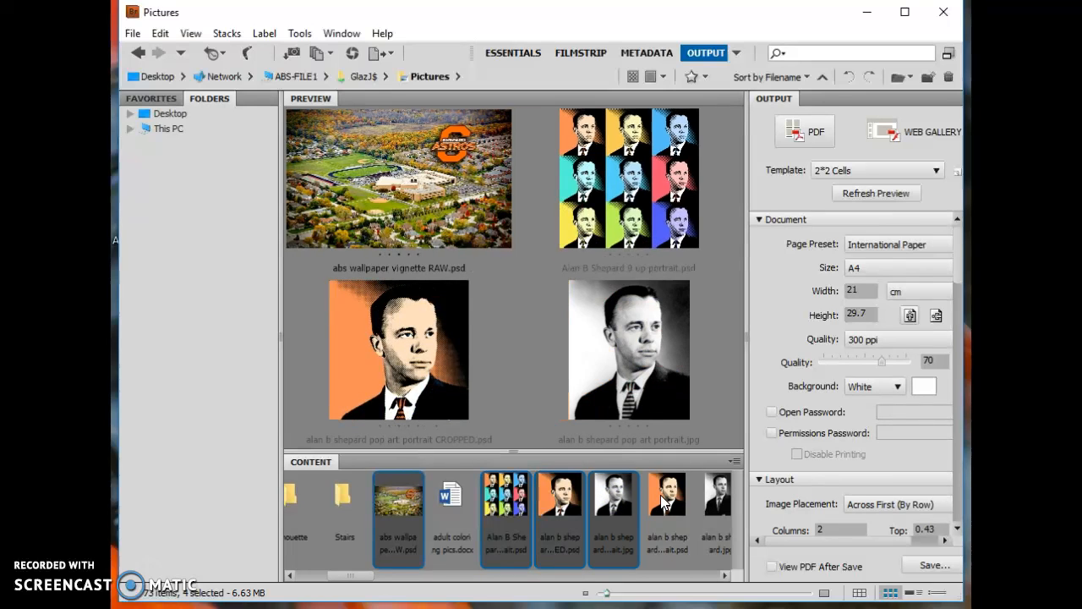
{"action": "left_click", "coordinate": [660, 495], "text": "ctrl"}
Add the seven adjacent files from alphabet revised.psd through astro helmet.png to the selection.
{"action": "left_click", "coordinate": [670, 576]}
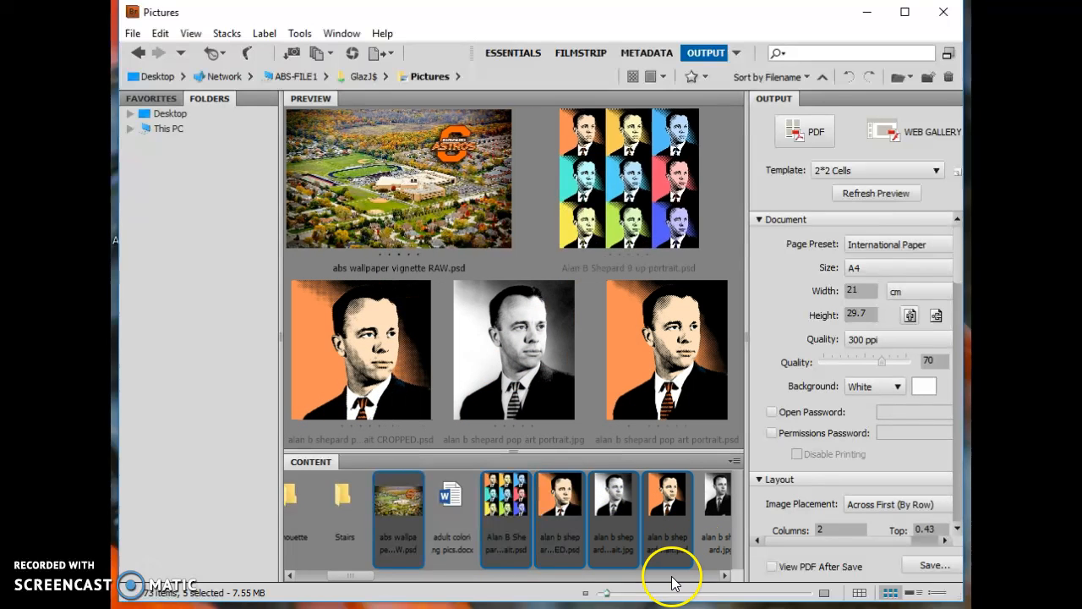
{"action": "left_click", "coordinate": [391, 501], "text": "ctrl"}
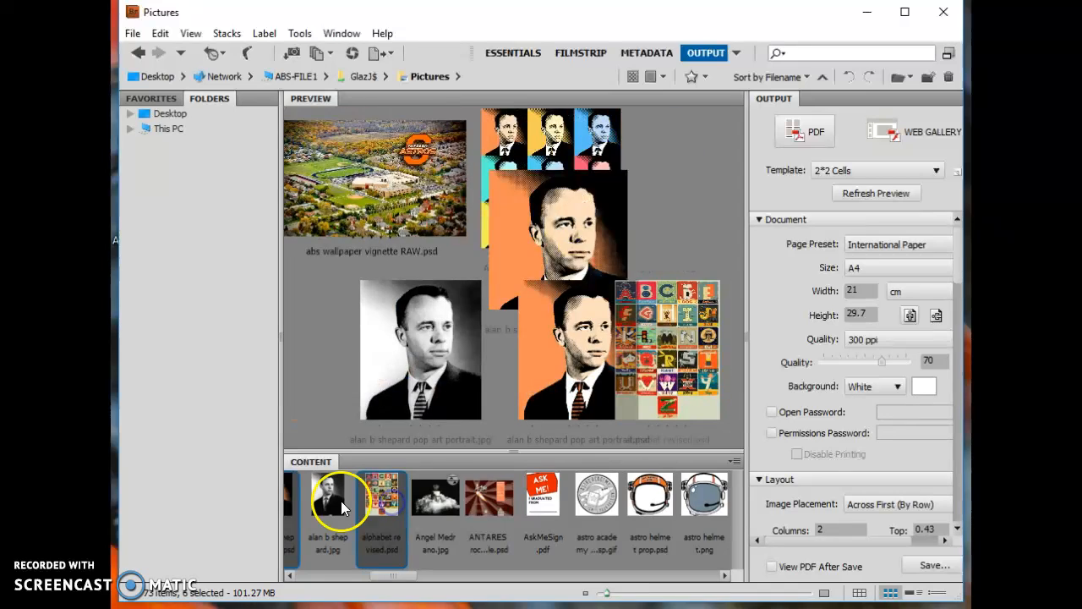
{"action": "left_click", "coordinate": [433, 504], "text": "ctrl"}
{"action": "left_click", "coordinate": [489, 499], "text": "ctrl"}
{"action": "left_click", "coordinate": [543, 495], "text": "ctrl"}
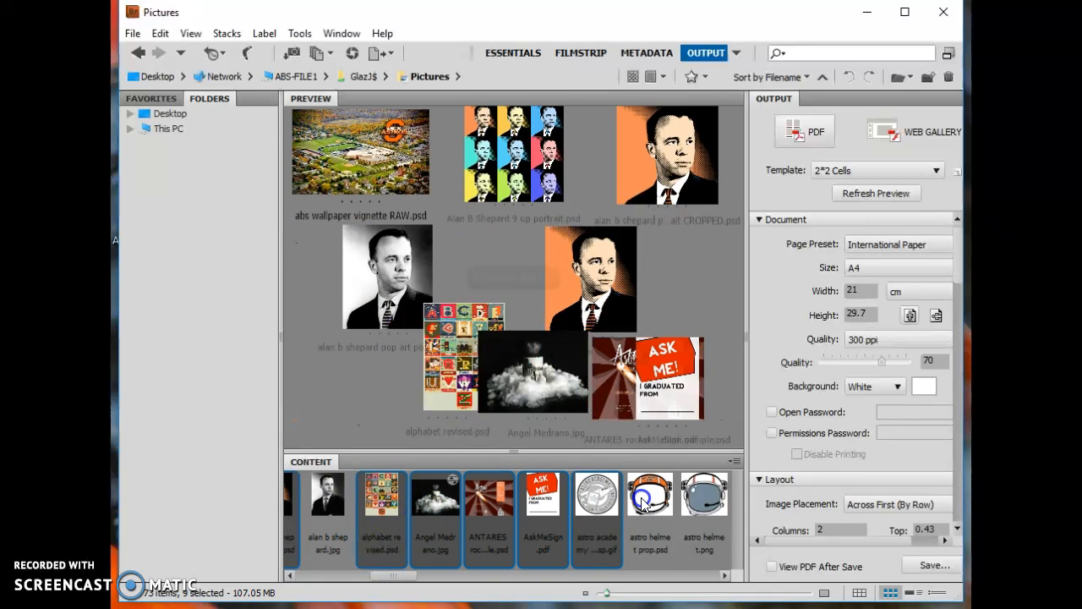
{"action": "left_click", "coordinate": [650, 497], "text": "ctrl"}
{"action": "left_click", "coordinate": [698, 502], "text": "ctrl"}
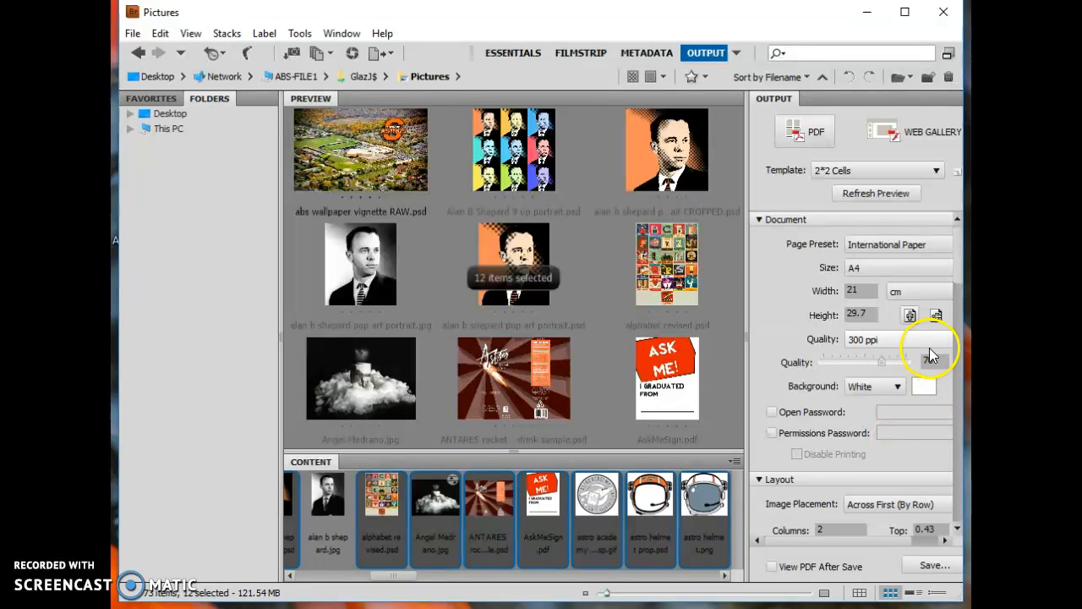
Choose PDF output and set the contact sheet layout to 3 columns and 4 rows.
{"action": "left_click", "coordinate": [814, 136]}
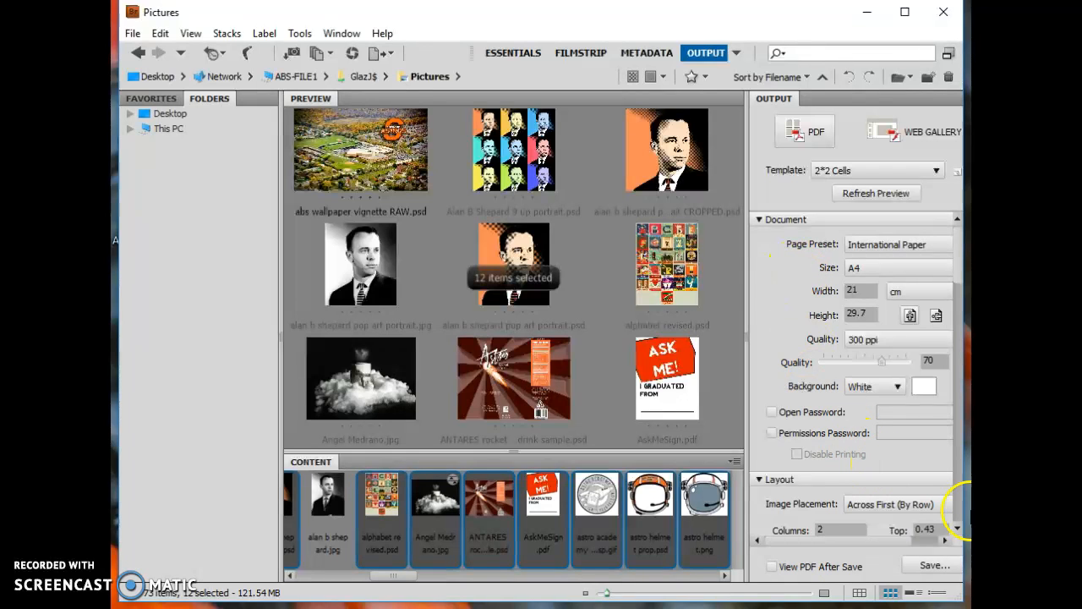
{"action": "left_click", "coordinate": [956, 530]}
{"action": "left_click", "coordinate": [957, 529]}
{"action": "left_click", "coordinate": [956, 530]}
{"action": "left_click", "coordinate": [957, 529]}
{"action": "left_click", "coordinate": [957, 529]}
{"action": "left_click", "coordinate": [956, 530]}
{"action": "left_click", "coordinate": [956, 529]}
{"action": "left_click", "coordinate": [957, 530]}
{"action": "left_click", "coordinate": [956, 529]}
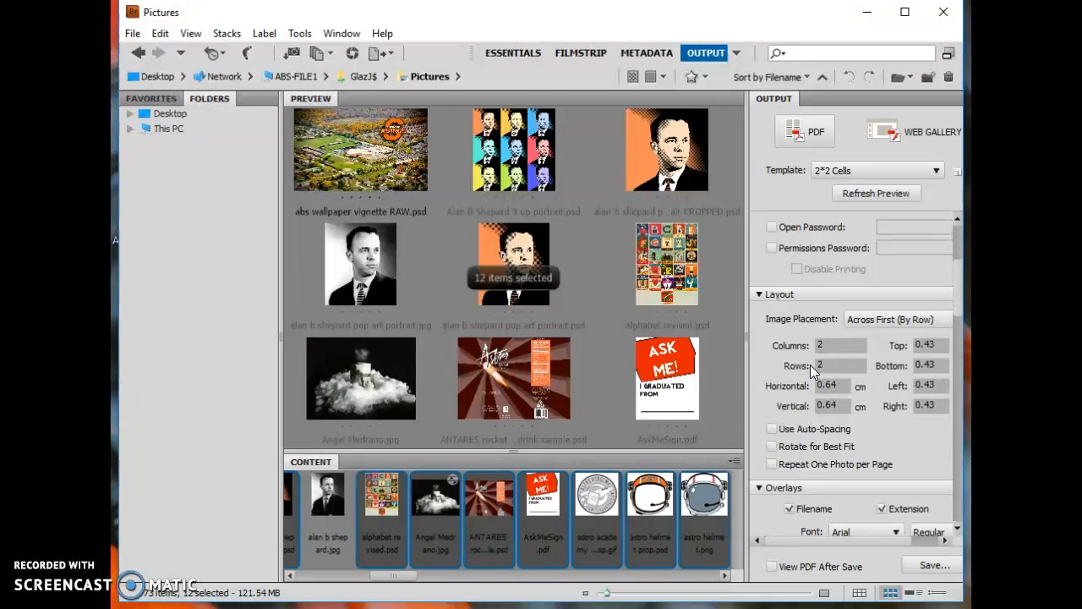
{"action": "left_click", "coordinate": [831, 345]}
{"action": "double_click", "coordinate": [831, 346]}
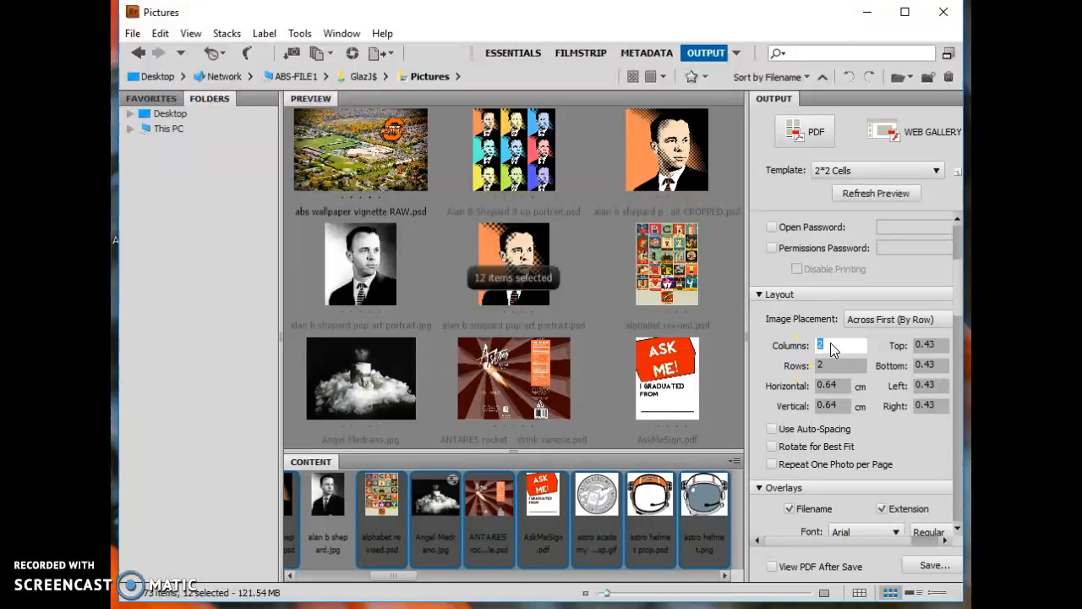
{"action": "type", "text": "3"}
{"action": "left_click", "coordinate": [829, 365]}
{"action": "double_click", "coordinate": [821, 366]}
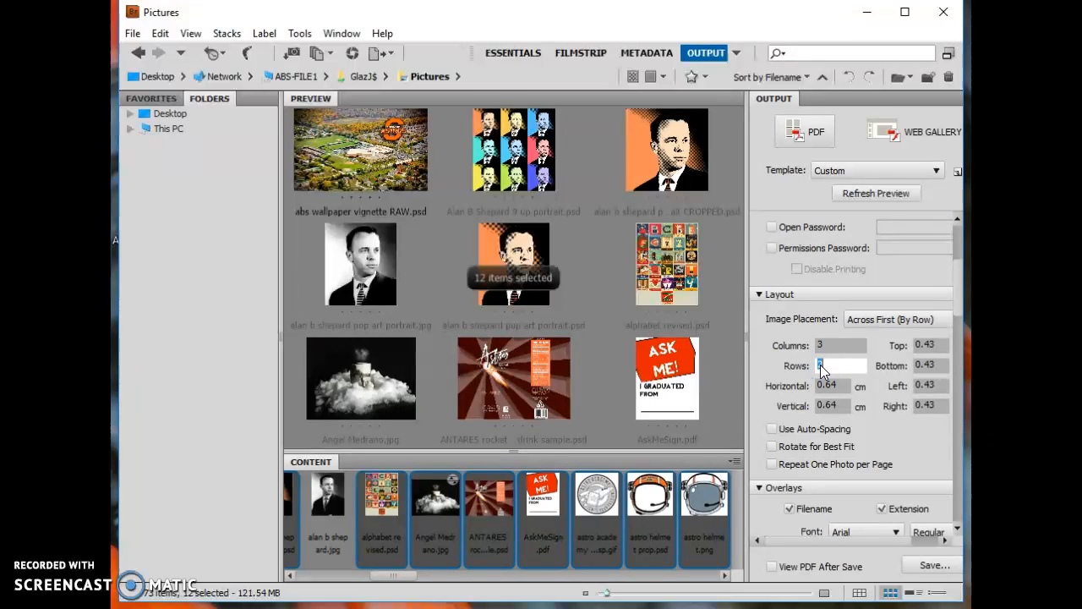
{"action": "left_click", "coordinate": [821, 365]}
Enable viewing the PDF after saving, and save the contact sheet to the Desktop as ELEMENTS CONTACT SHEET.
{"action": "left_click", "coordinate": [771, 566]}
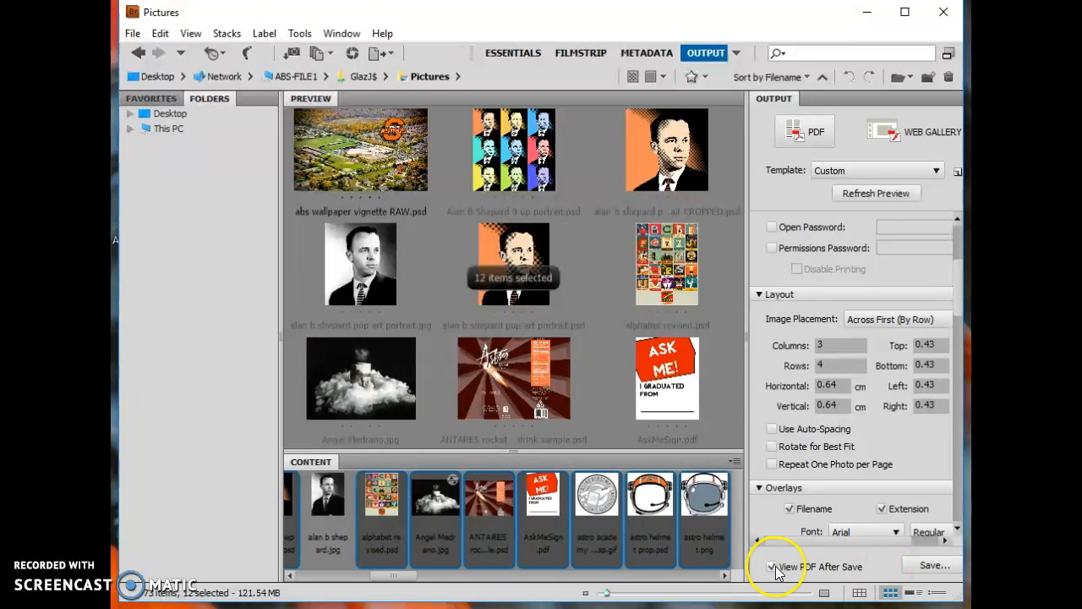
{"action": "left_click", "coordinate": [927, 561]}
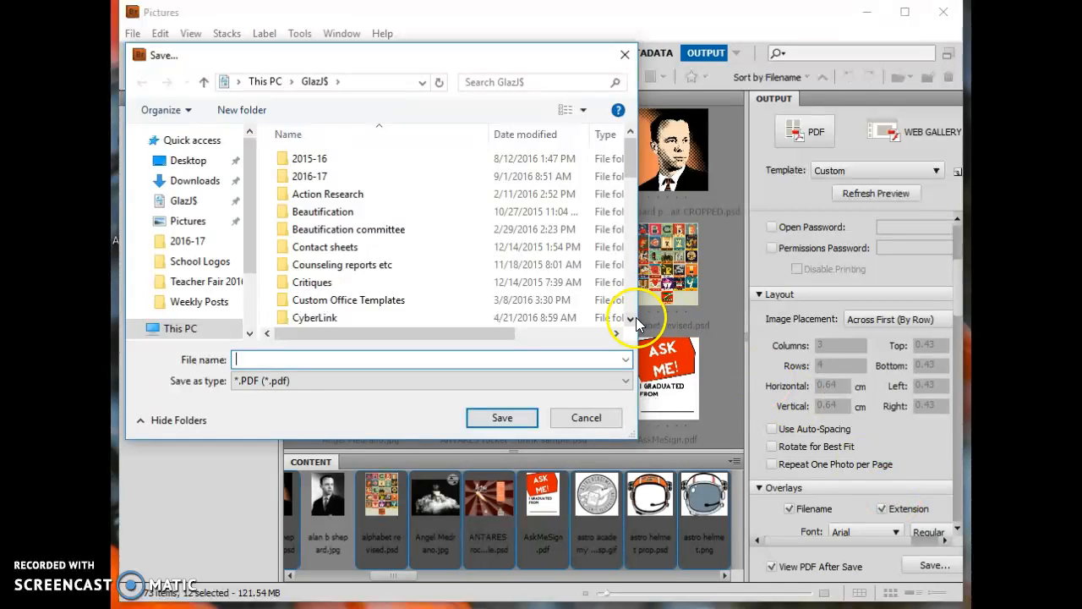
{"action": "left_click", "coordinate": [185, 164]}
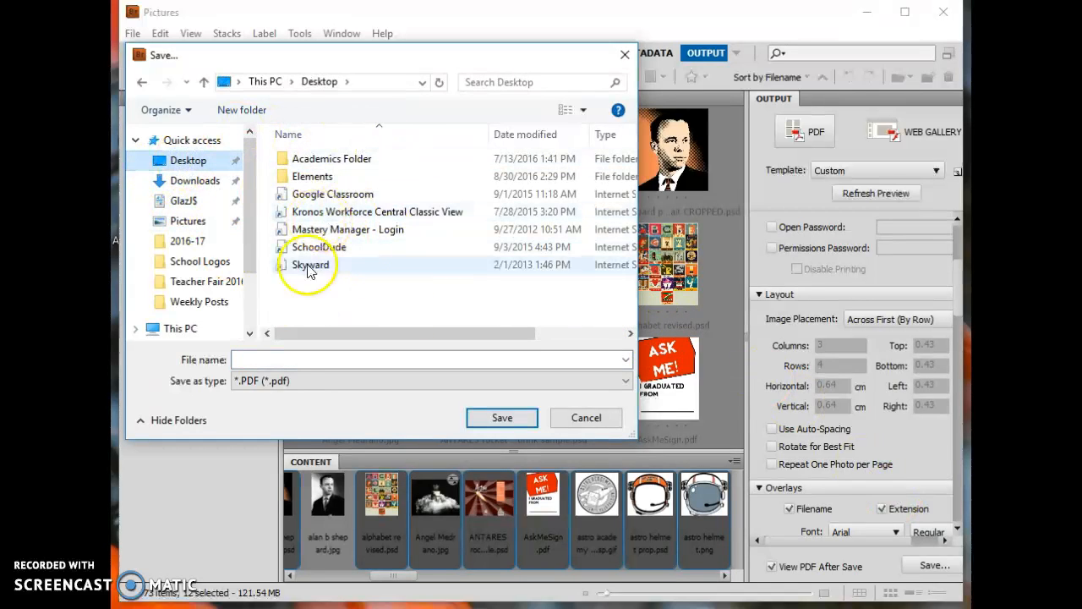
{"action": "left_click", "coordinate": [288, 358]}
{"action": "type", "text": "ELEMENTS CONTACT SHEET"}
{"action": "key", "text": "Return"}
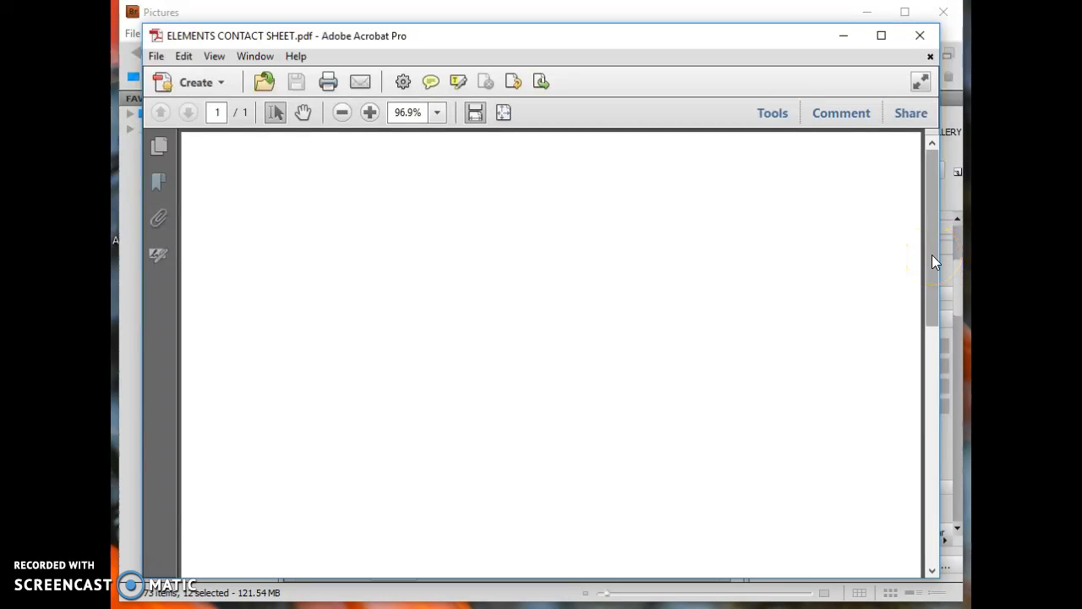
Look over the images and file names in the saved ELEMENTS CONTACT SHEET PDF, from the first rows to the lower ones.
{"action": "mouse_move", "coordinate": [932, 255]}
{"action": "left_mouse_down"}
{"action": "mouse_move", "coordinate": [931, 504]}
{"action": "mouse_move", "coordinate": [939, 248]}
{"action": "left_mouse_up"}
{"action": "left_click", "coordinate": [329, 81]}
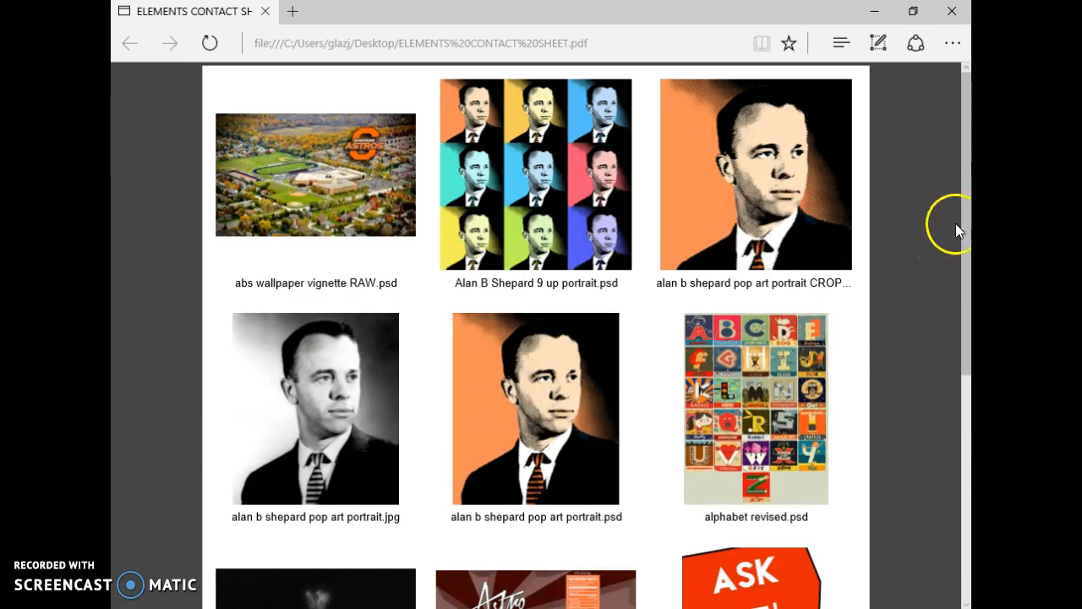
{"action": "left_click_drag", "start_coordinate": [966, 218], "coordinate": [950, 410]}
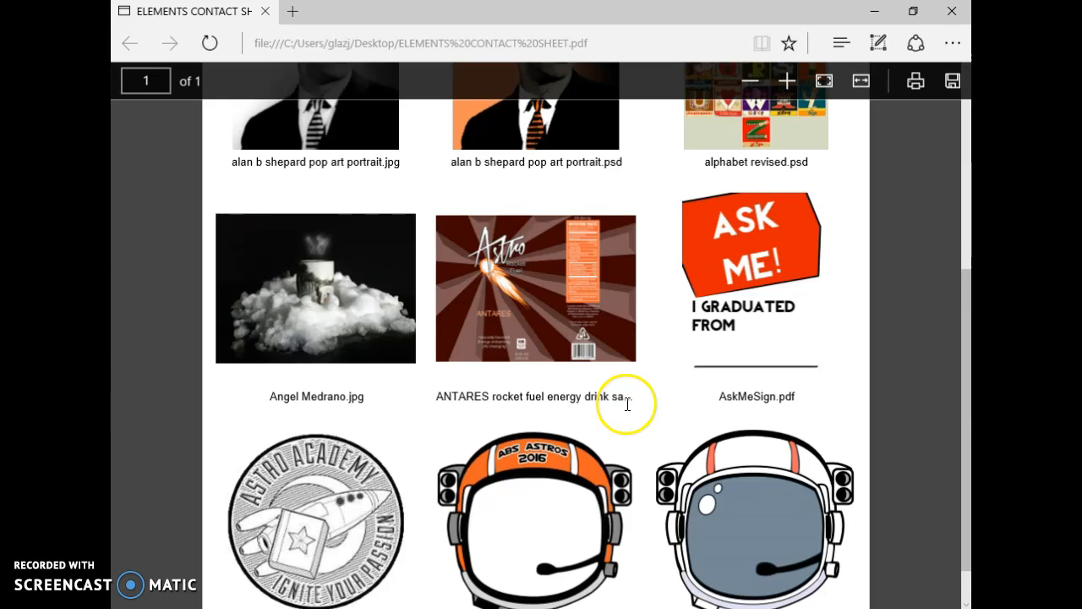
Switch to Bridge to examine the Filename option under Overlays, and compare it with the captions in the saved PDF's first rows.
{"action": "left_click", "coordinate": [462, 608]}
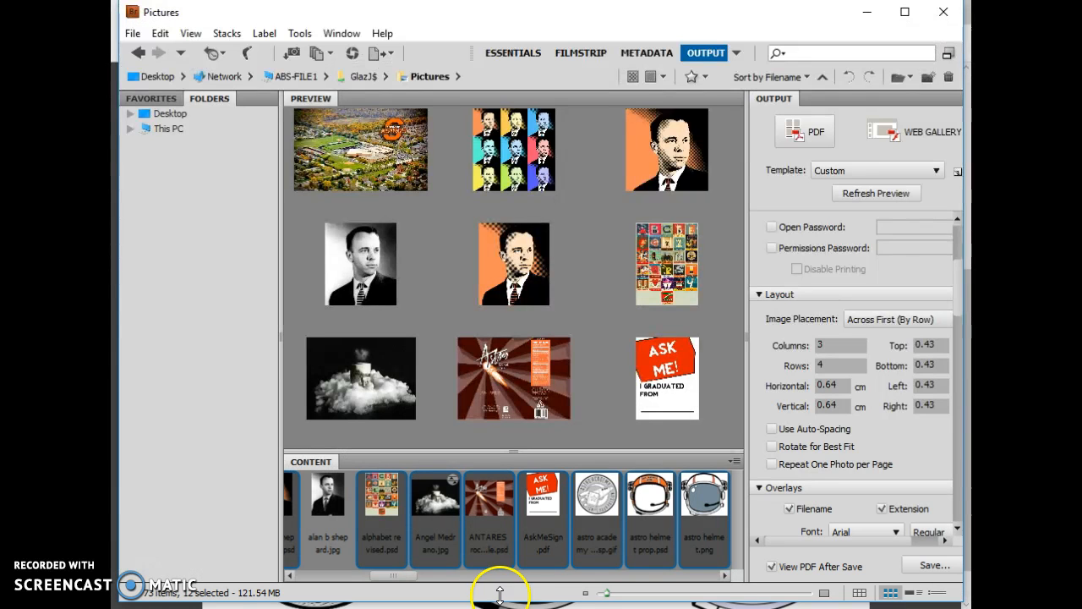
{"action": "left_click_drag", "start_coordinate": [960, 289], "coordinate": [957, 328]}
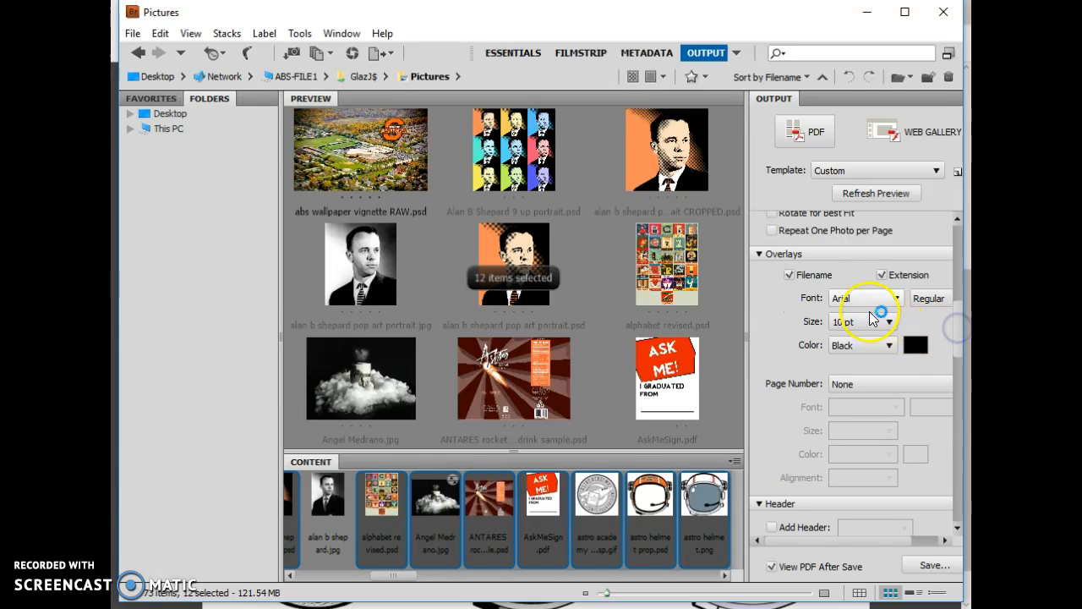
{"action": "left_click", "coordinate": [790, 276]}
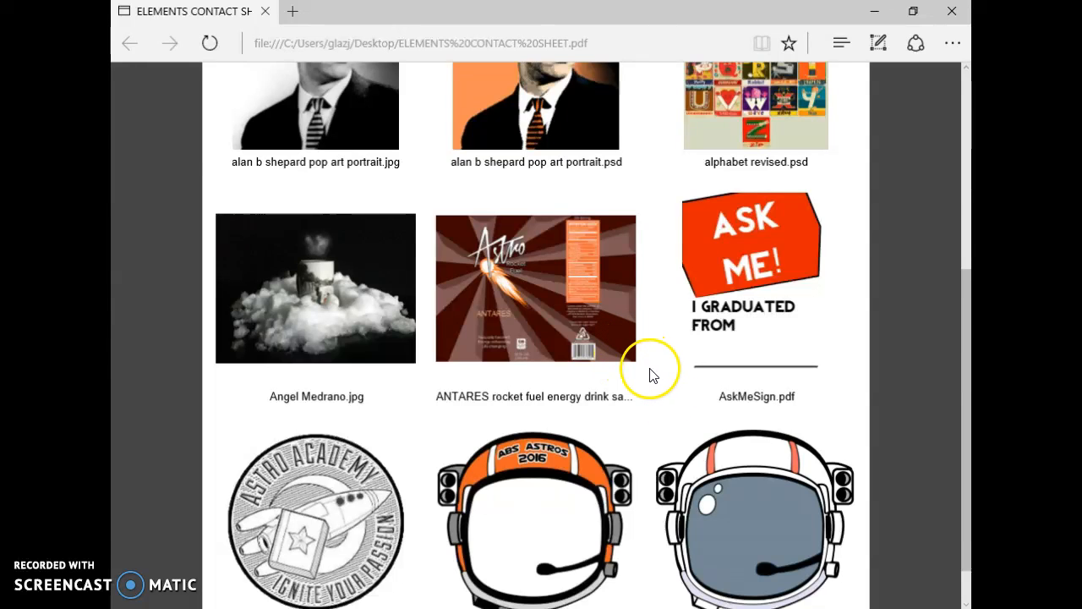
{"action": "scroll", "coordinate": [415, 298], "scroll_direction": "up", "scroll_amount": 4}
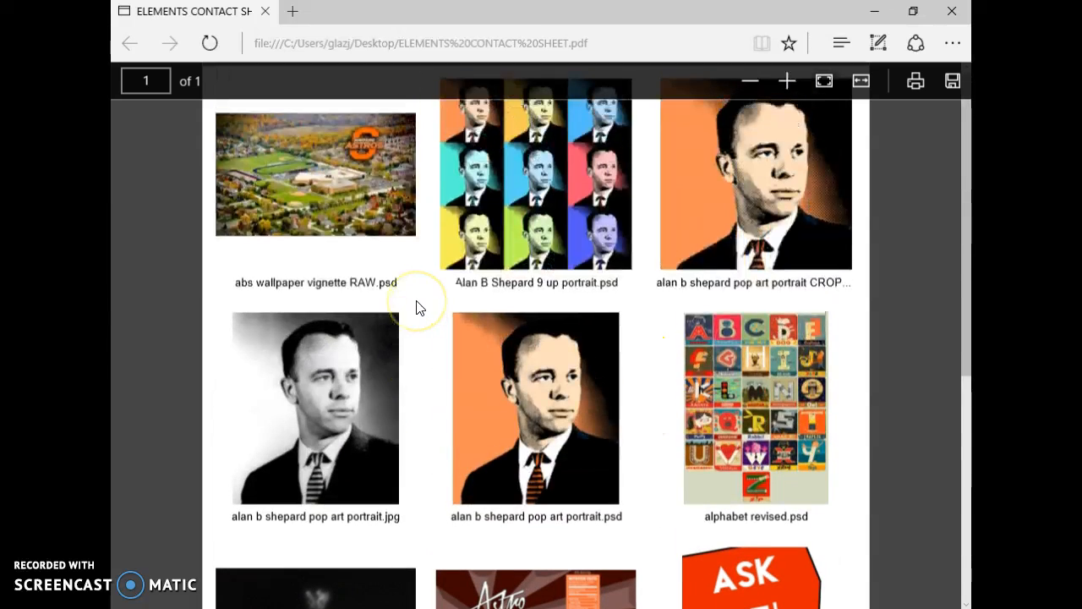